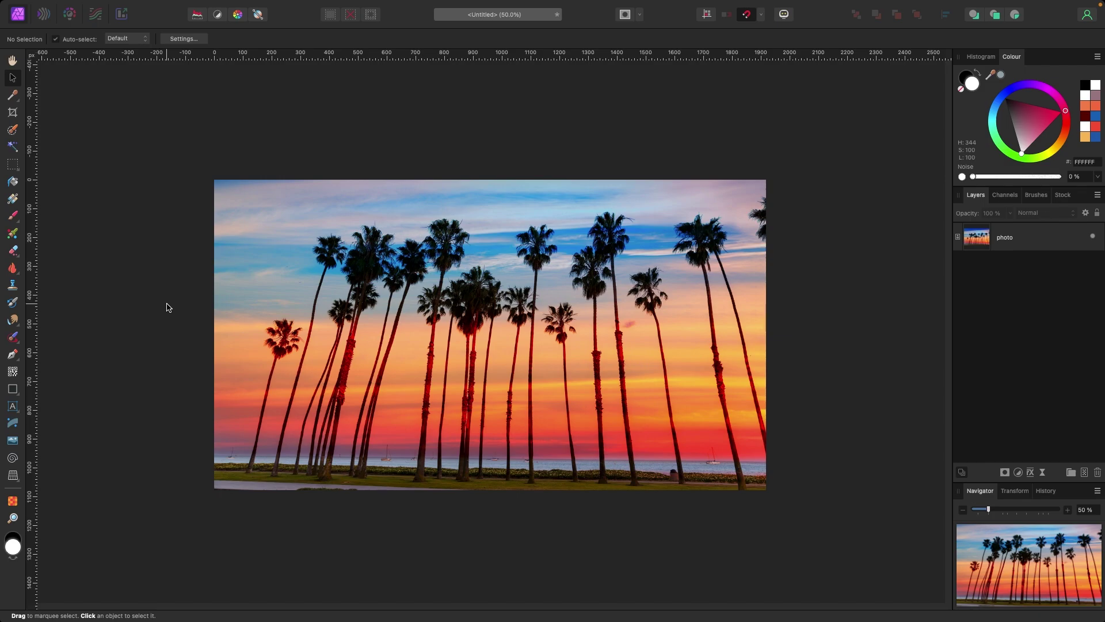
# Move the palm photo up to leave a white strip below it
pyautogui.click(442, 360)
pyautogui.moveTo(489, 396); pyautogui.dragTo(483, 357)
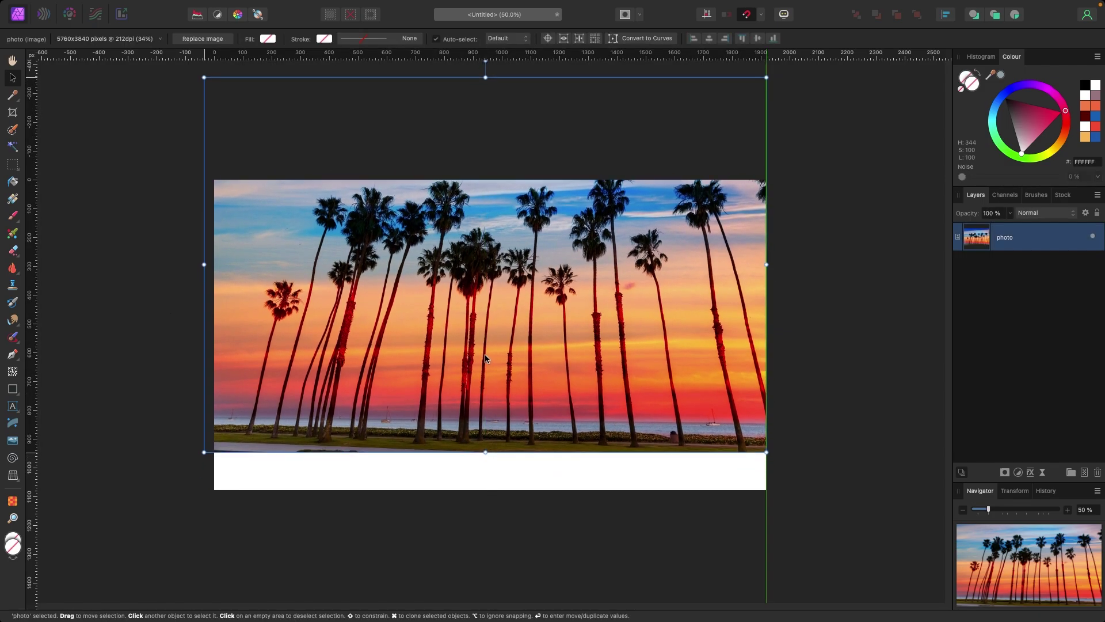
pyautogui.click(160, 305)
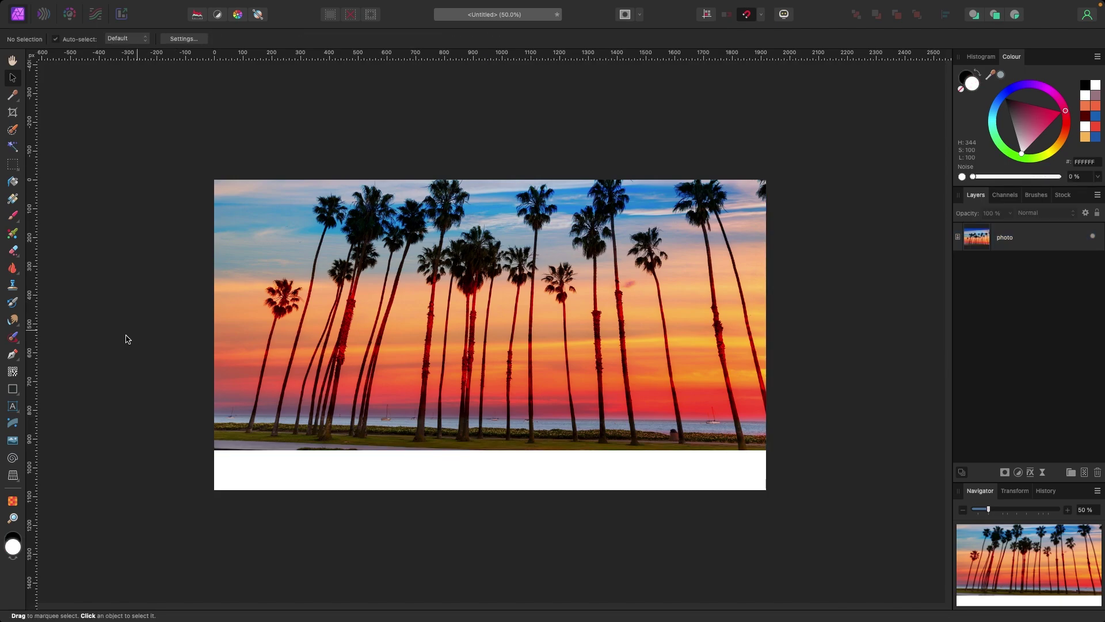
# Draw an outlined square in the strip and line up five copies, centred horizontally
pyautogui.click(14, 391)
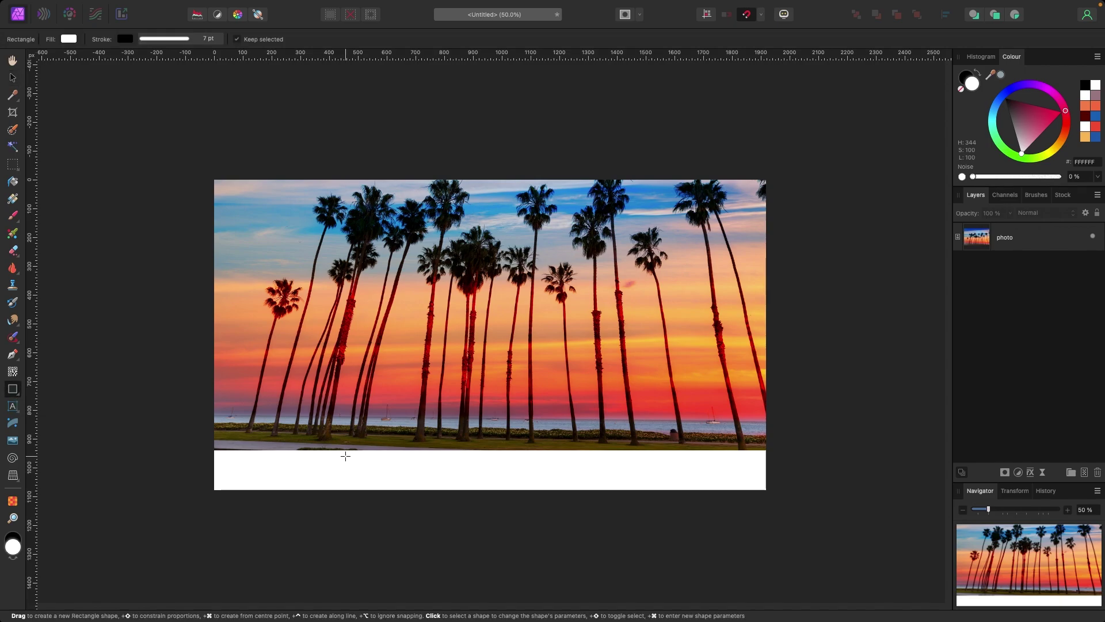
pyautogui.moveTo(344, 456)
pyautogui.mouseDown()
pyautogui.moveTo(374, 484)
pyautogui.moveTo(382, 465)
pyautogui.moveTo(574, 479)
pyautogui.moveTo(551, 474)
pyautogui.mouseUp()
pyautogui.press('v')
pyautogui.keyDown('shift'); pyautogui.click(1020, 345); pyautogui.keyUp('shift')
# Fill the first square with a grey-blue sampled from the photo's sky
pyautogui.click(562, 536)
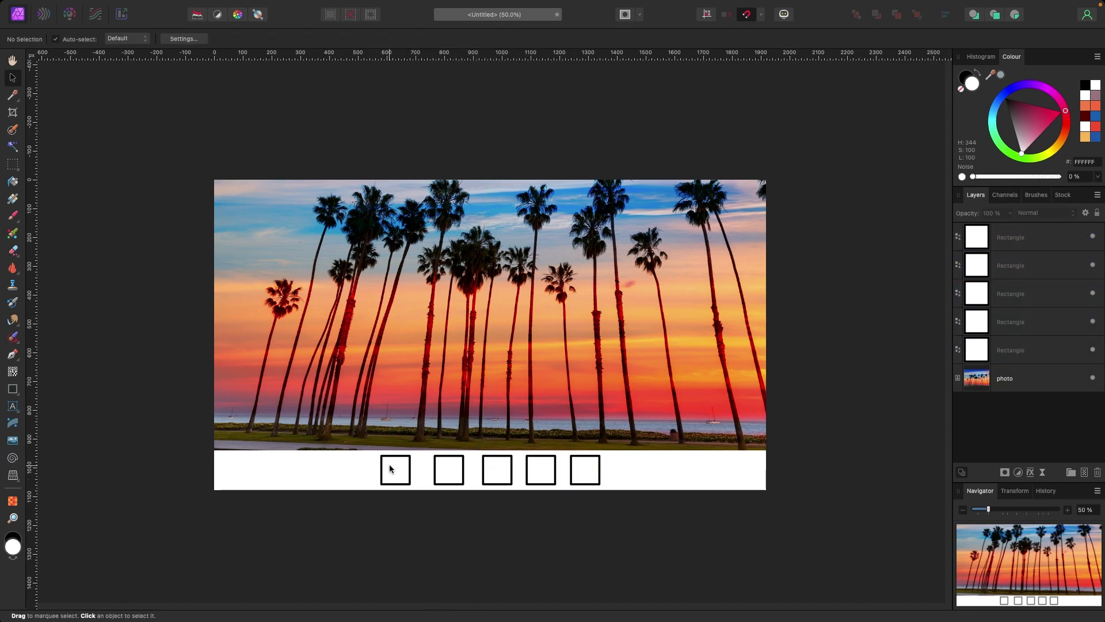
pyautogui.click(389, 468)
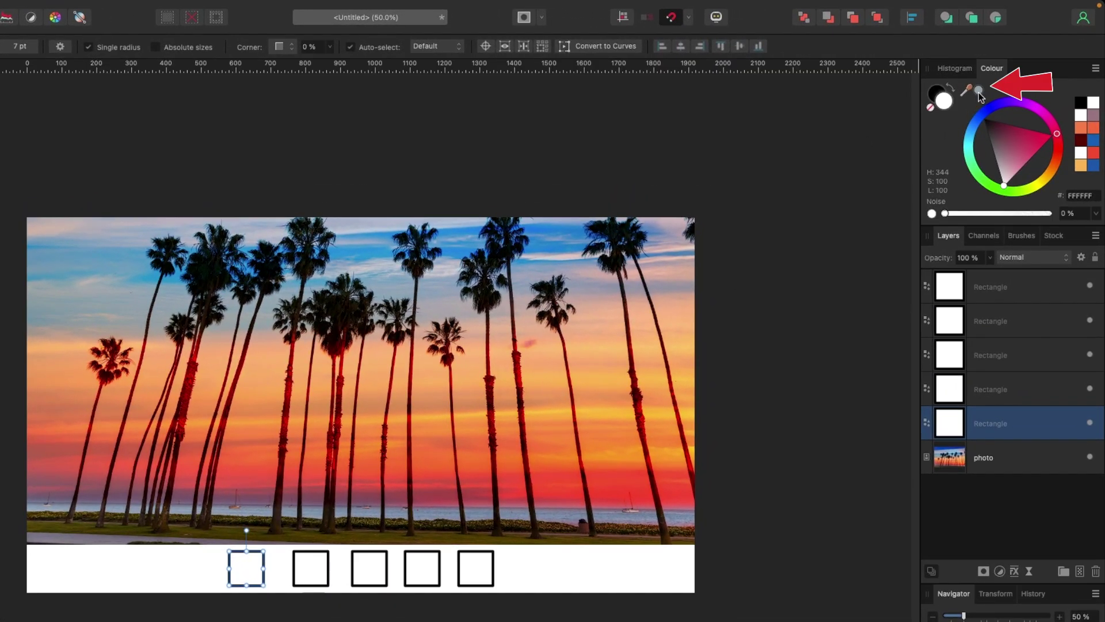
pyautogui.moveTo(980, 95); pyautogui.dragTo(128, 307)
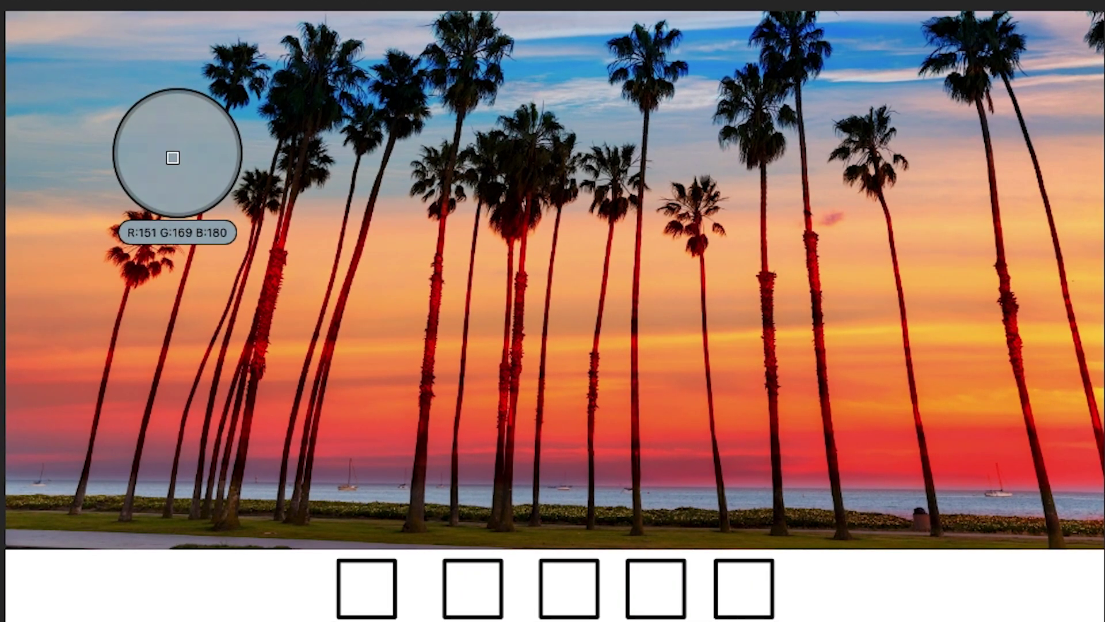
pyautogui.moveTo(172, 157)
pyautogui.mouseDown()
pyautogui.moveTo(150, 113)
pyautogui.moveTo(148, 138)
pyautogui.moveTo(209, 224)
pyautogui.moveTo(210, 245)
pyautogui.moveTo(154, 156)
pyautogui.mouseUp()
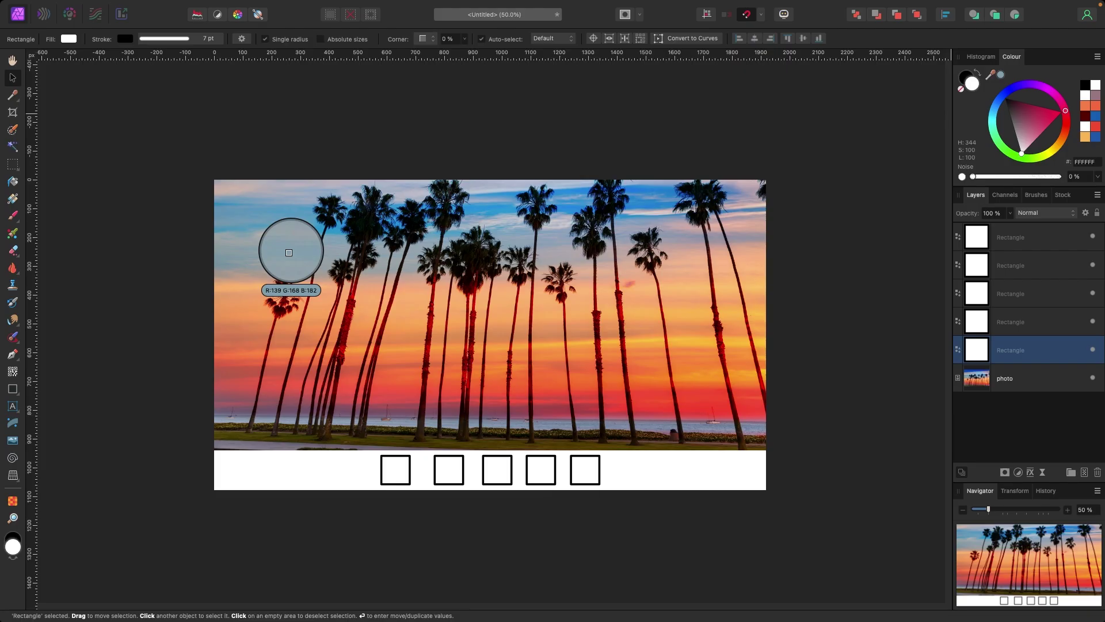
pyautogui.moveTo(289, 252); pyautogui.dragTo(292, 249)
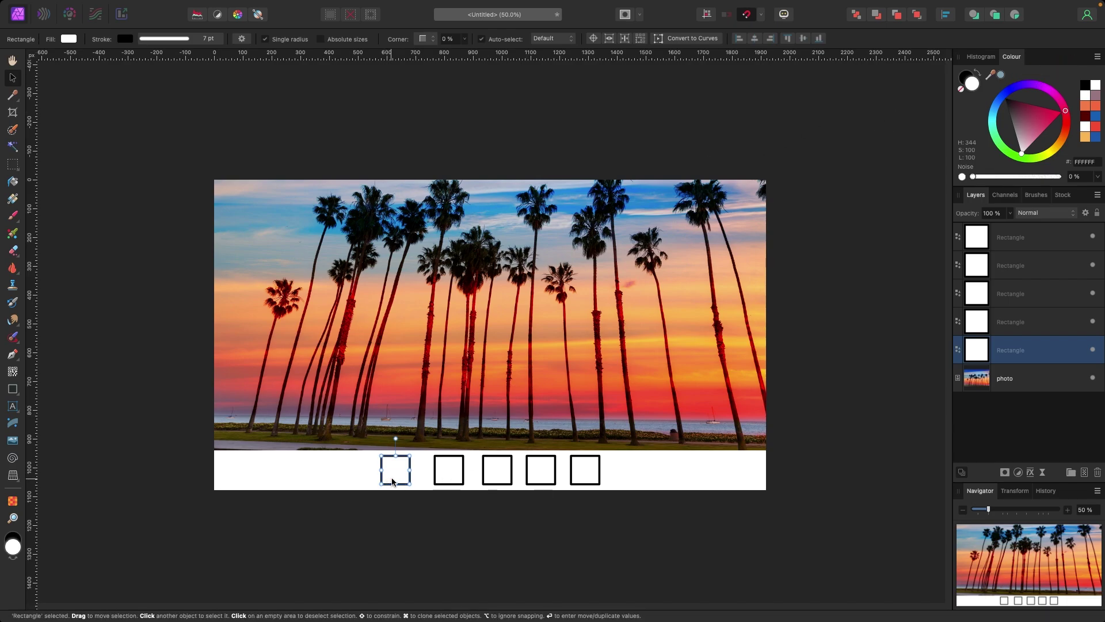
pyautogui.click(1001, 75)
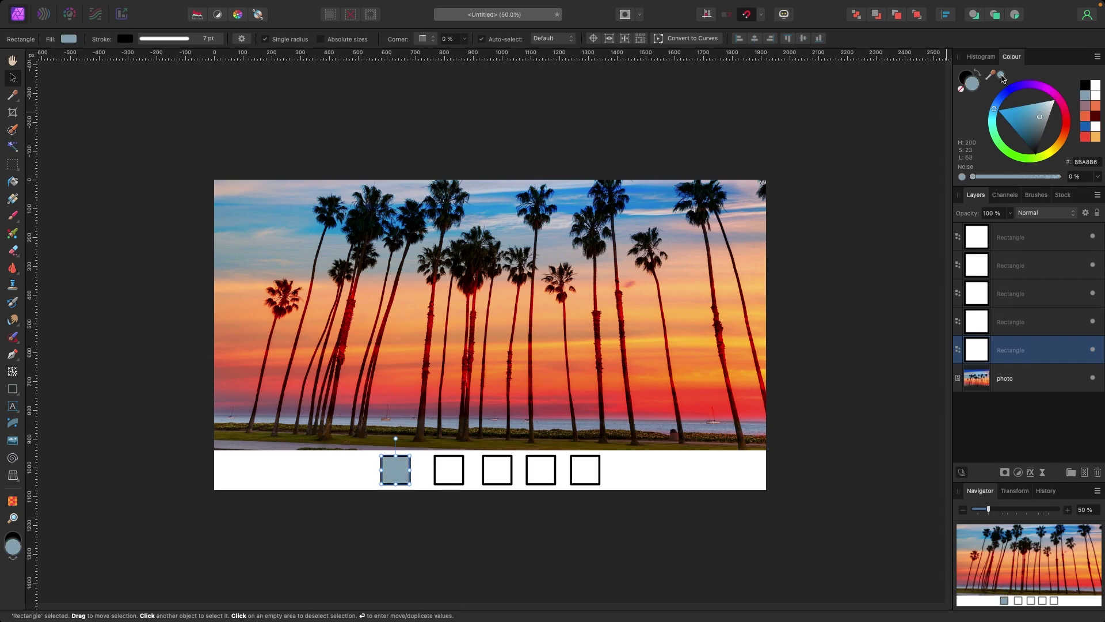
# Fill the second and third squares with golden orange and reddish orange sampled from the sunset
pyautogui.click(452, 477)
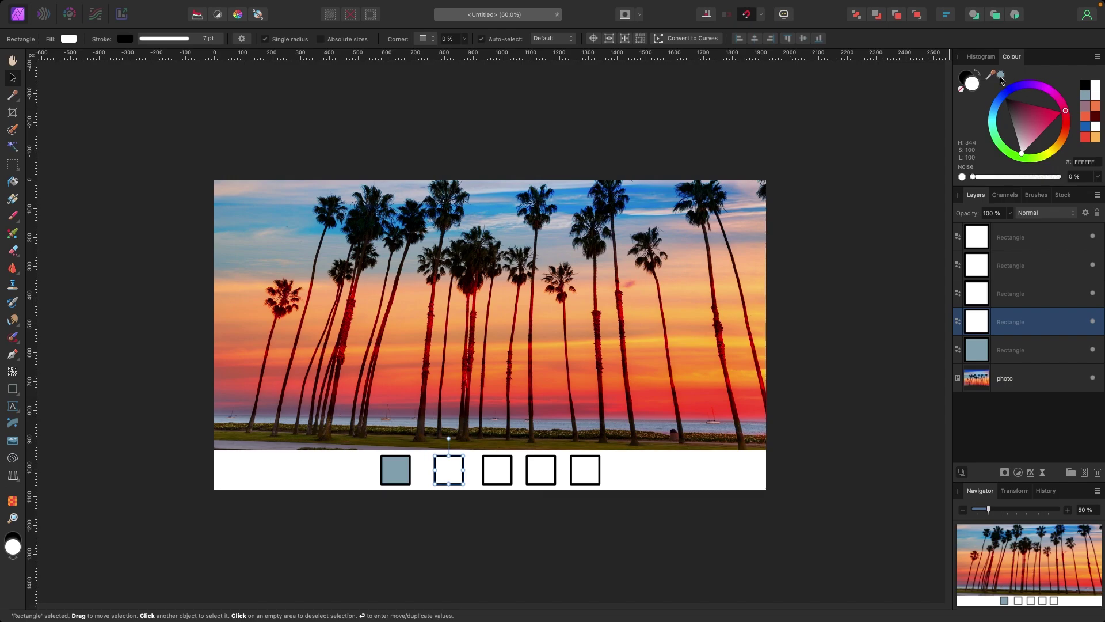
pyautogui.moveTo(1001, 79); pyautogui.dragTo(631, 344)
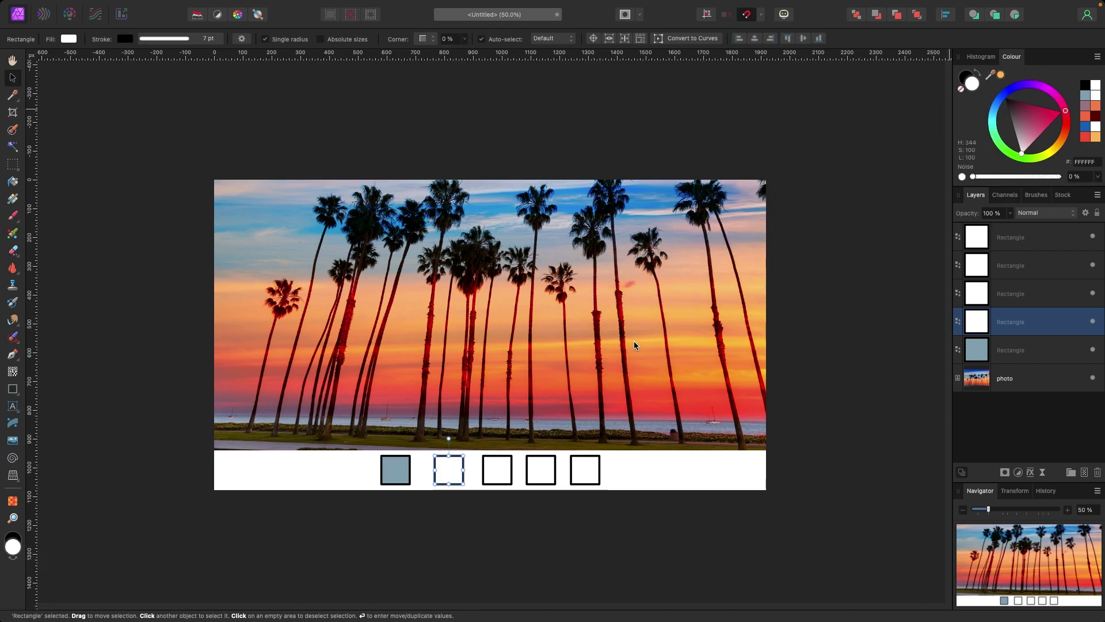
pyautogui.click(1001, 75)
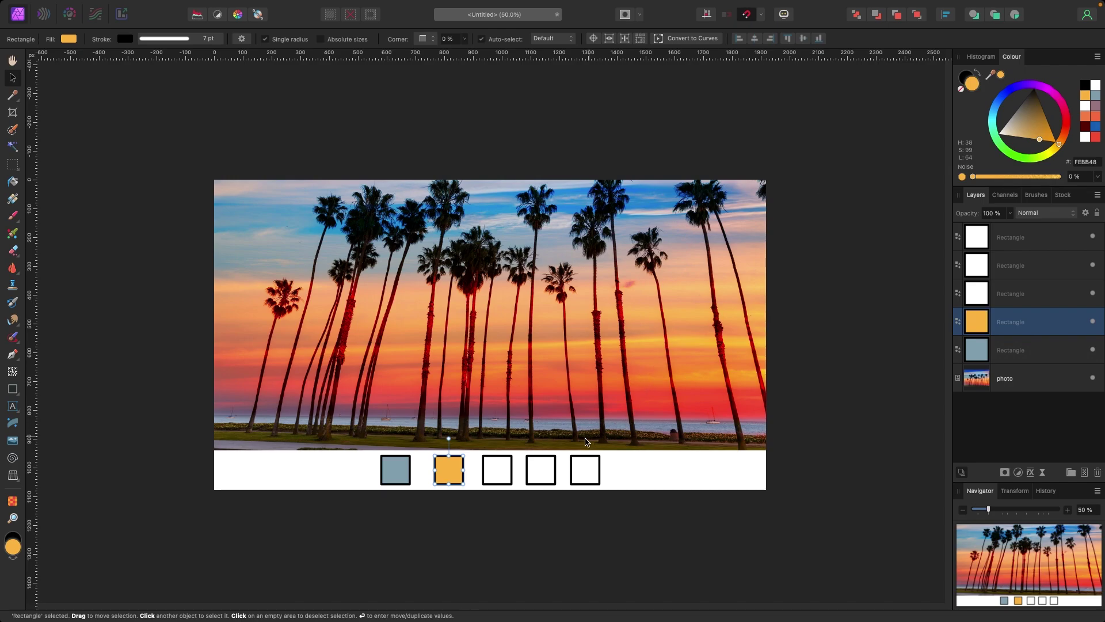
pyautogui.click(500, 477)
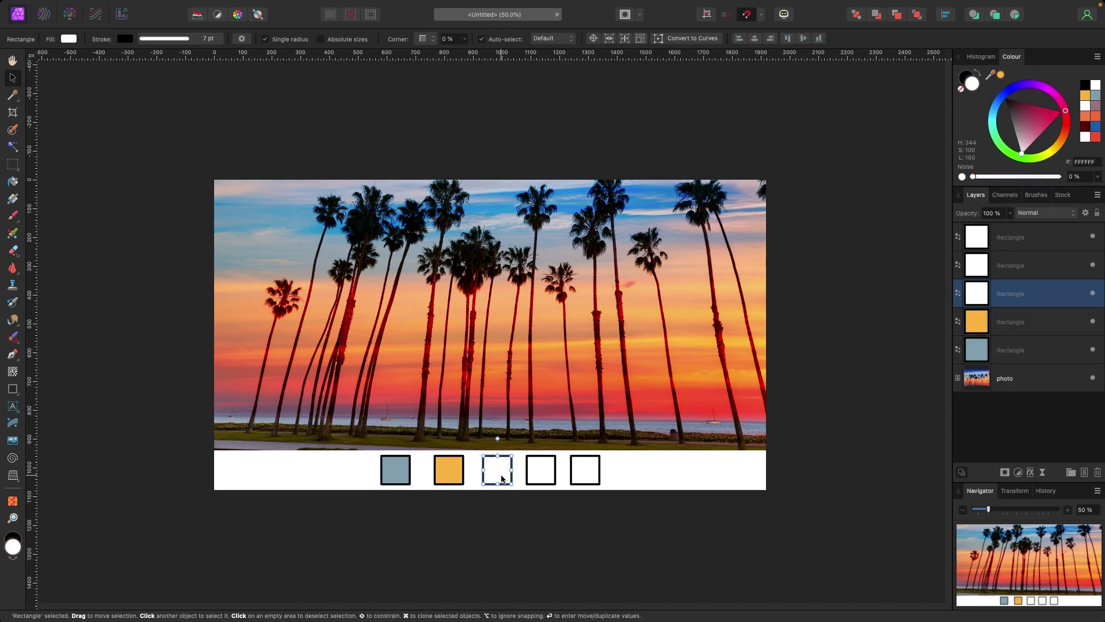
pyautogui.moveTo(1002, 79); pyautogui.dragTo(564, 375)
pyautogui.click(1002, 76)
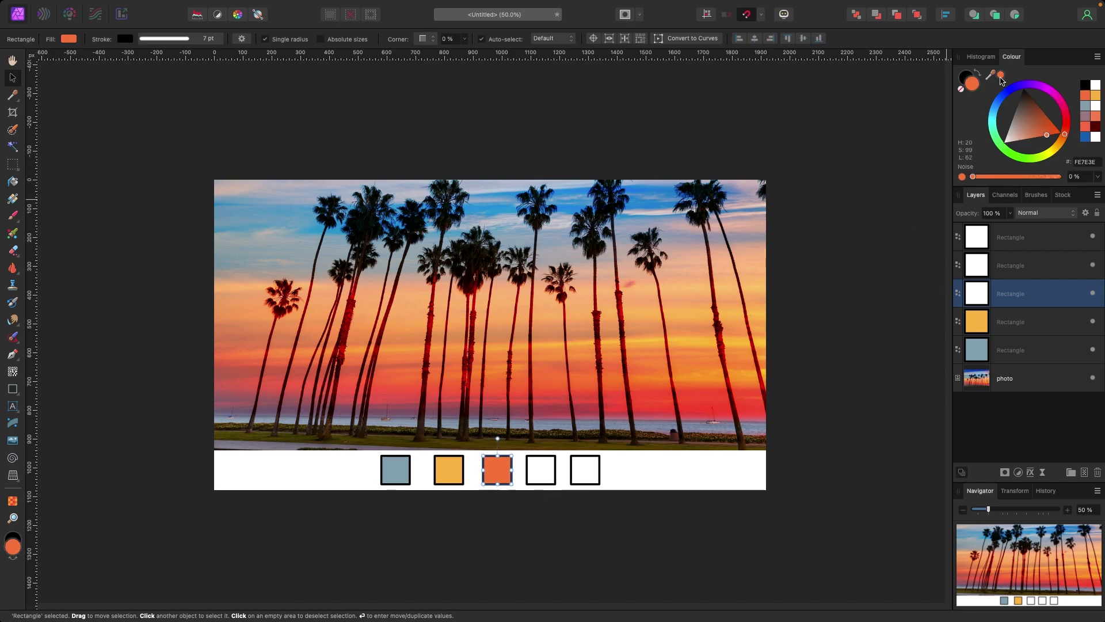
pyautogui.click(851, 211)
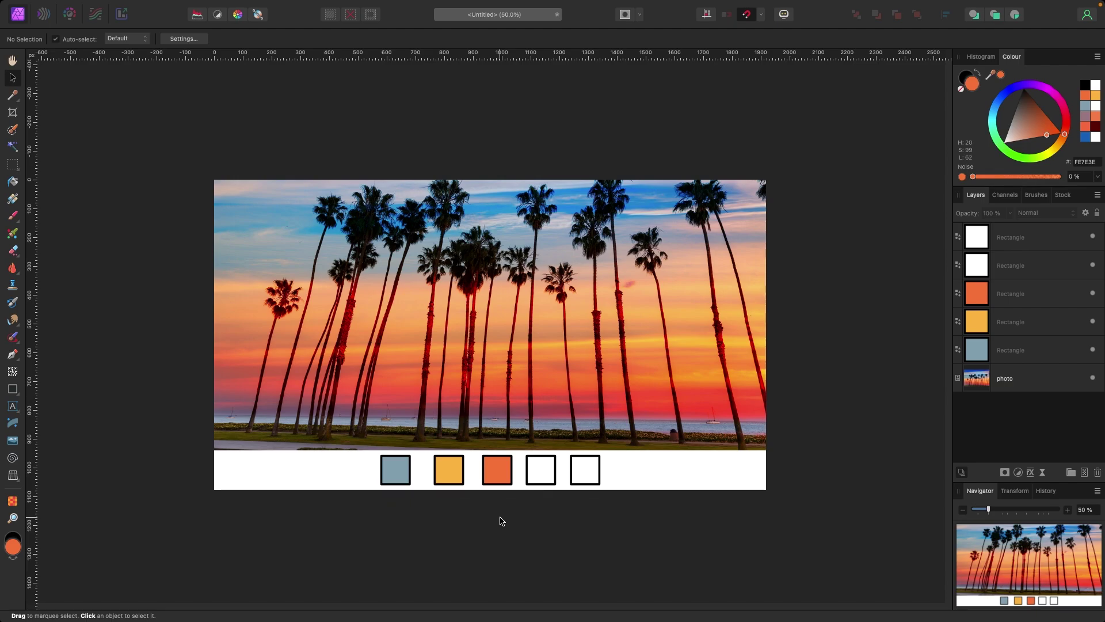
# Undo the square fills, then scale the palm photo down and centre it at the top
pyautogui.press('super+z')
pyautogui.press('super+z')
pyautogui.press('super+z')
pyautogui.press('super+z')
pyautogui.press('super+z')
pyautogui.press('super+z')
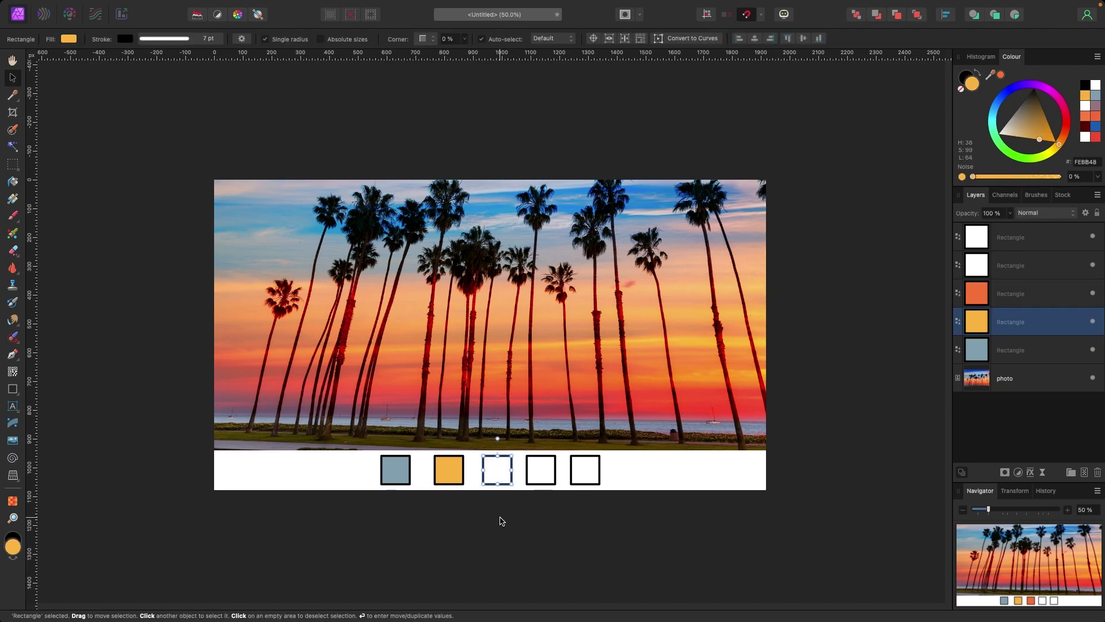
pyautogui.click(541, 530)
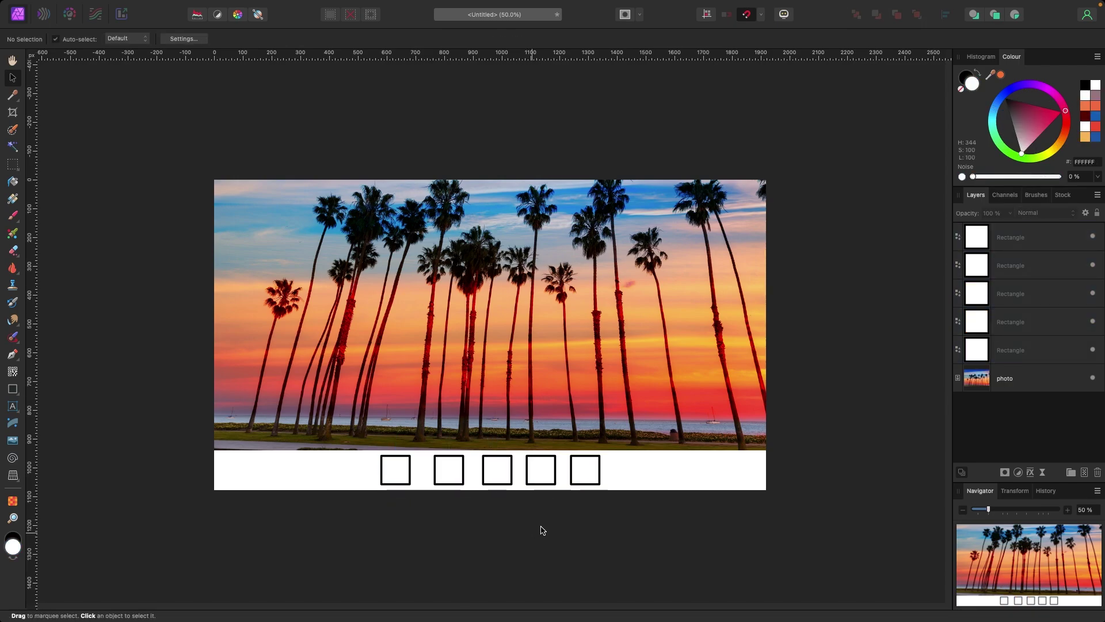
pyautogui.click(646, 355)
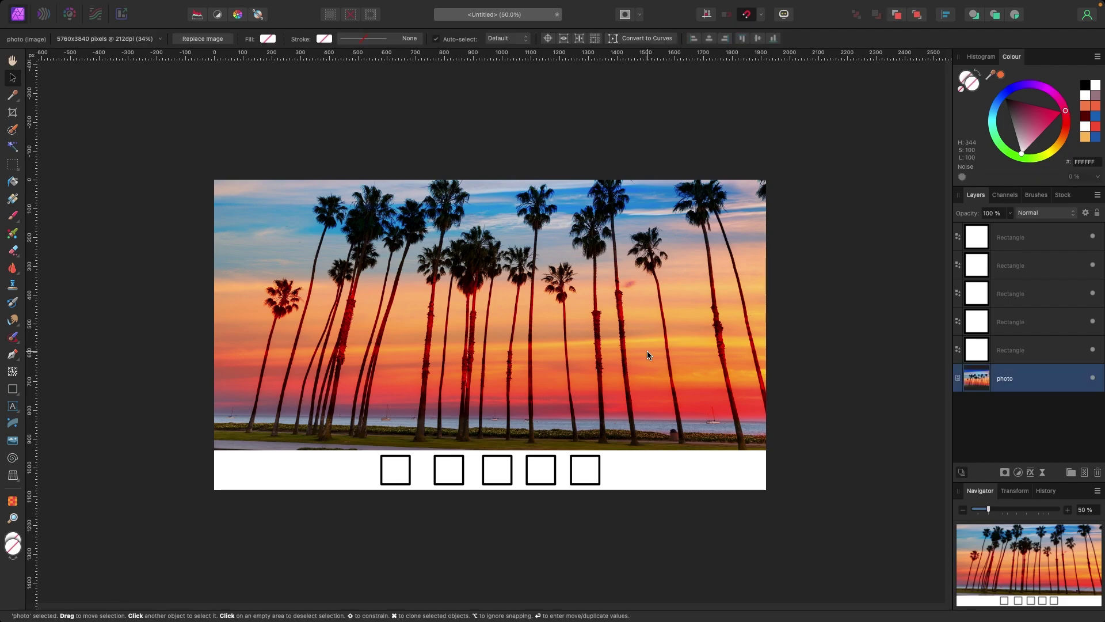
pyautogui.moveTo(766, 451); pyautogui.dragTo(555, 309)
pyautogui.moveTo(495, 271); pyautogui.dragTo(607, 380)
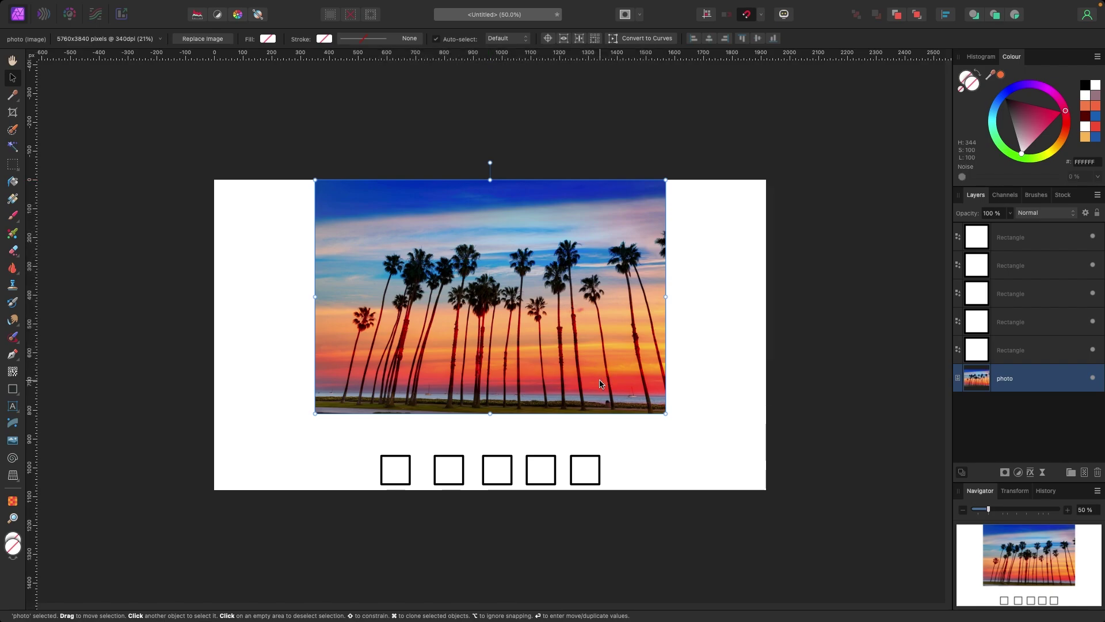
# Add a Voronoi live filter layer from Layer > New Live Filter Layer > Colours
pyautogui.moveTo(236, 7)
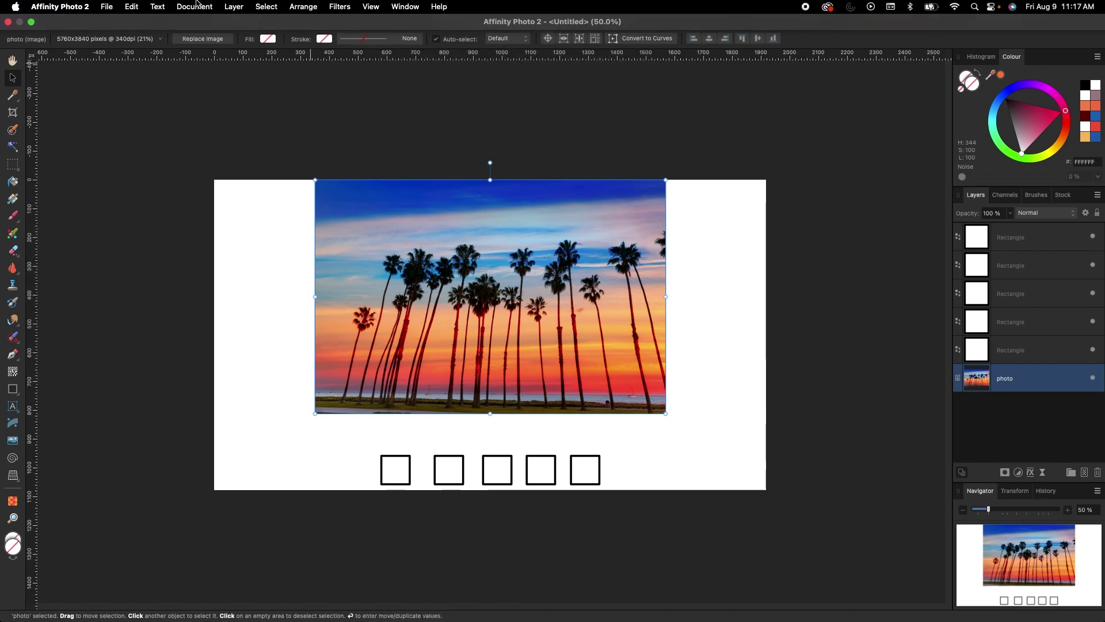
pyautogui.click(222, 7)
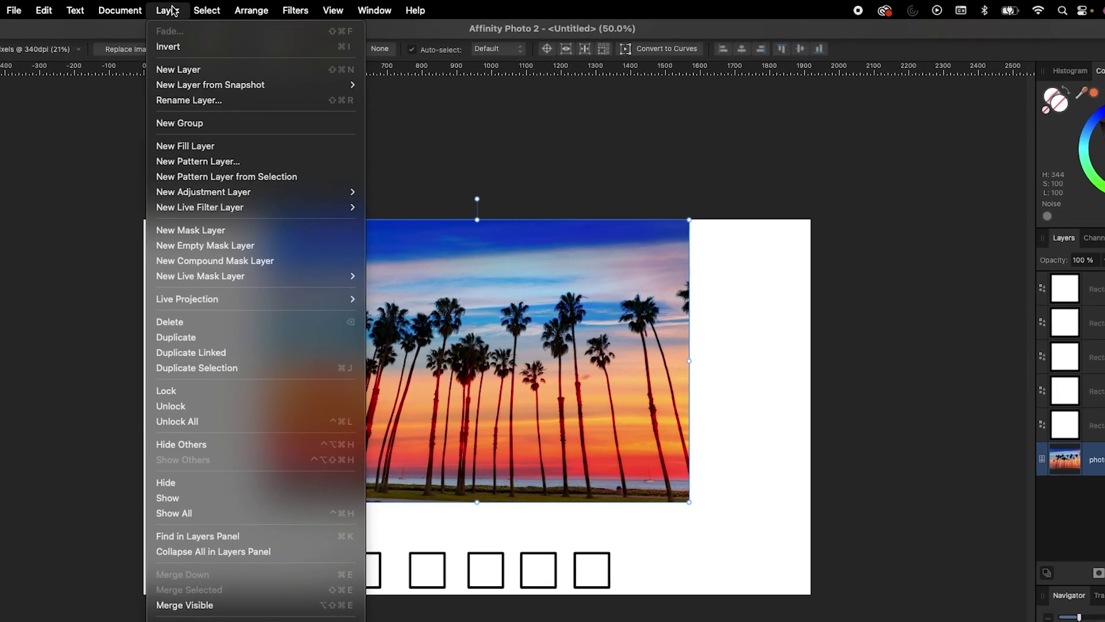
pyautogui.moveTo(272, 180)
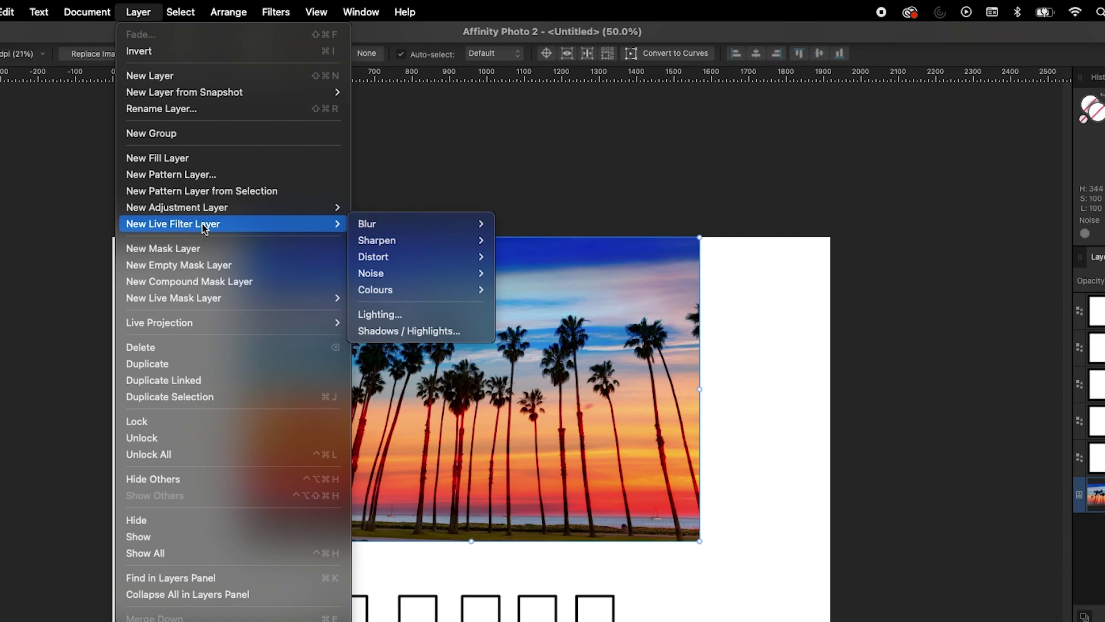
pyautogui.moveTo(411, 290)
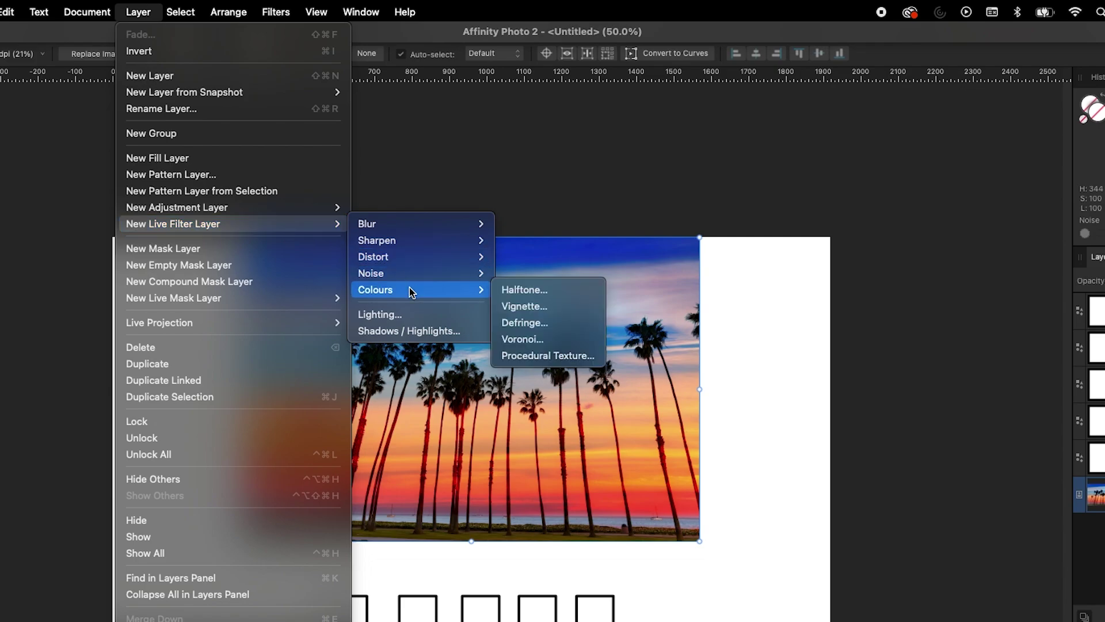
pyautogui.click(552, 339)
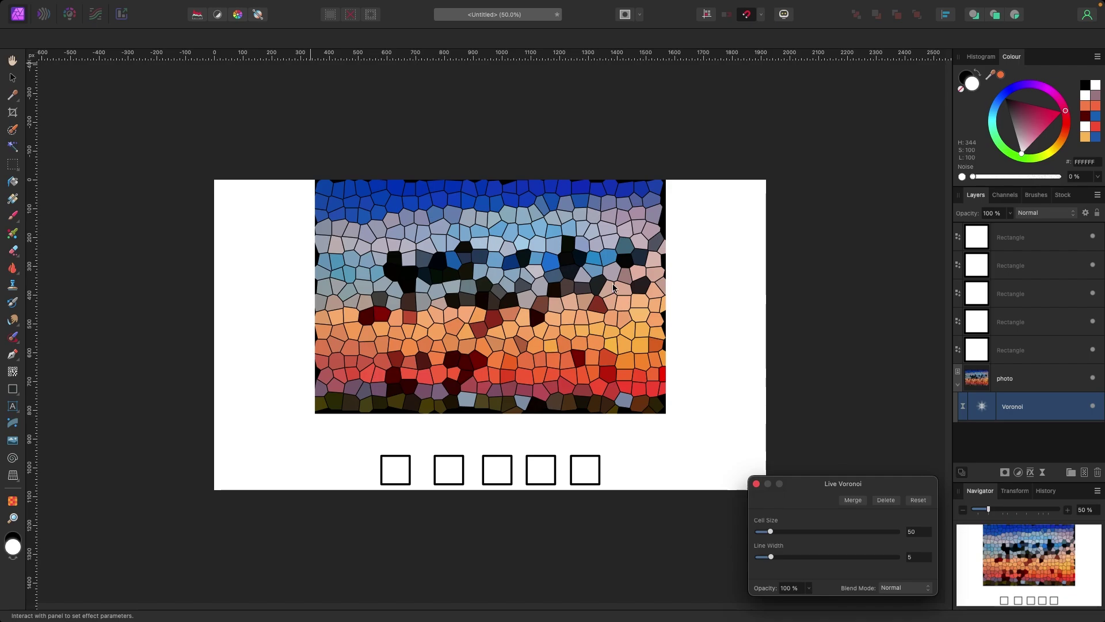
# Drag the Voronoi Cell Size slider down to make the mosaic cells smaller
pyautogui.moveTo(823, 484); pyautogui.dragTo(780, 295)
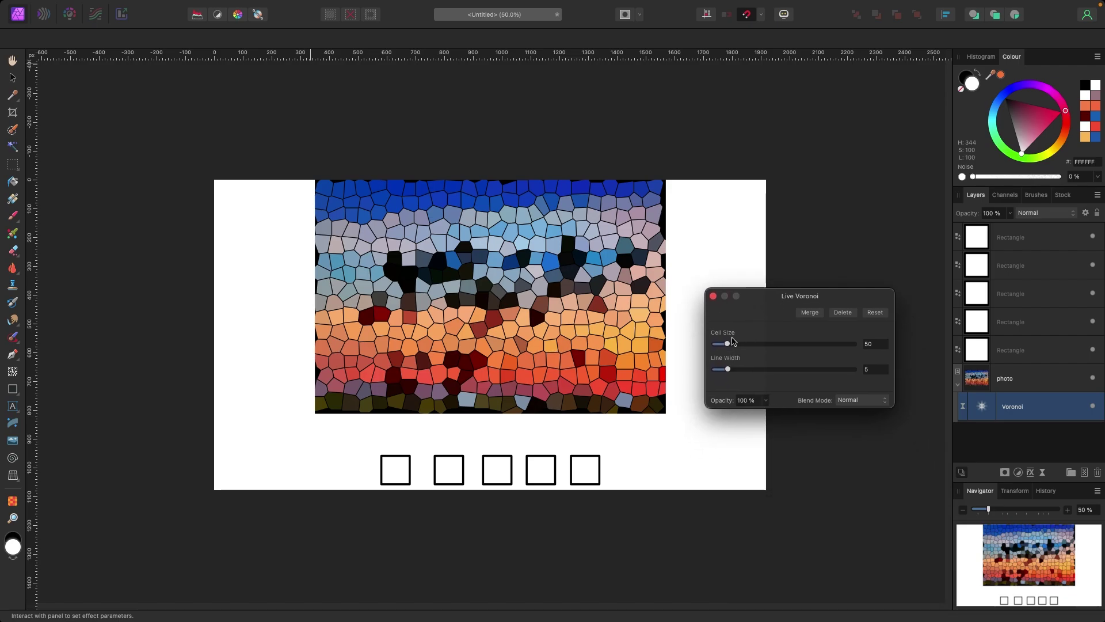
pyautogui.moveTo(727, 344)
pyautogui.mouseDown()
pyautogui.moveTo(740, 345)
pyautogui.moveTo(724, 345)
pyautogui.mouseUp()
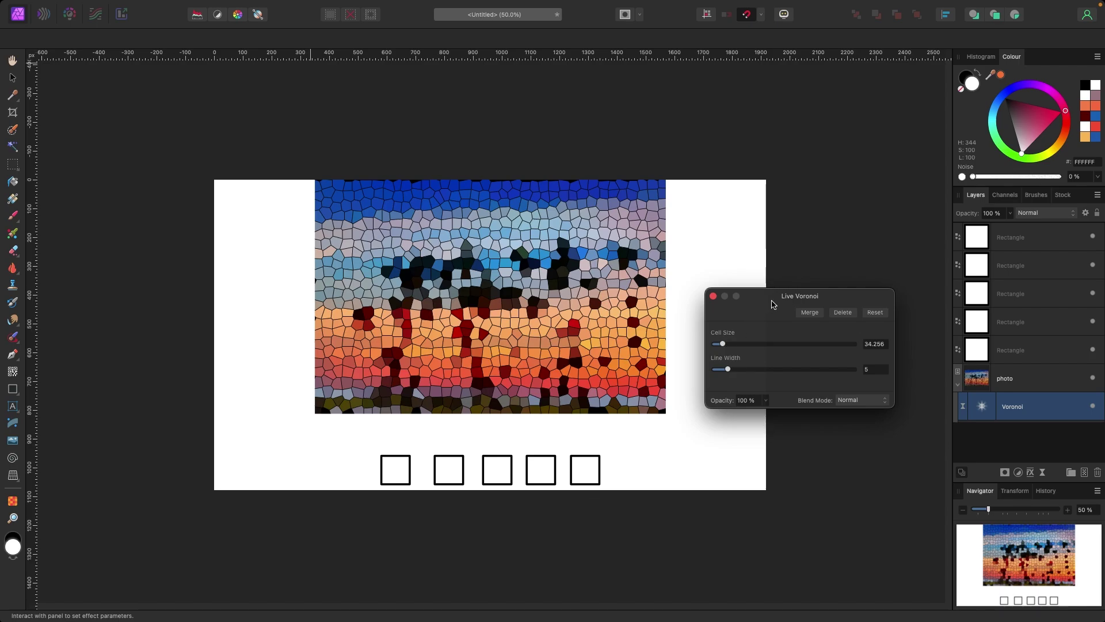
pyautogui.moveTo(771, 297); pyautogui.dragTo(765, 281)
pyautogui.click(707, 280)
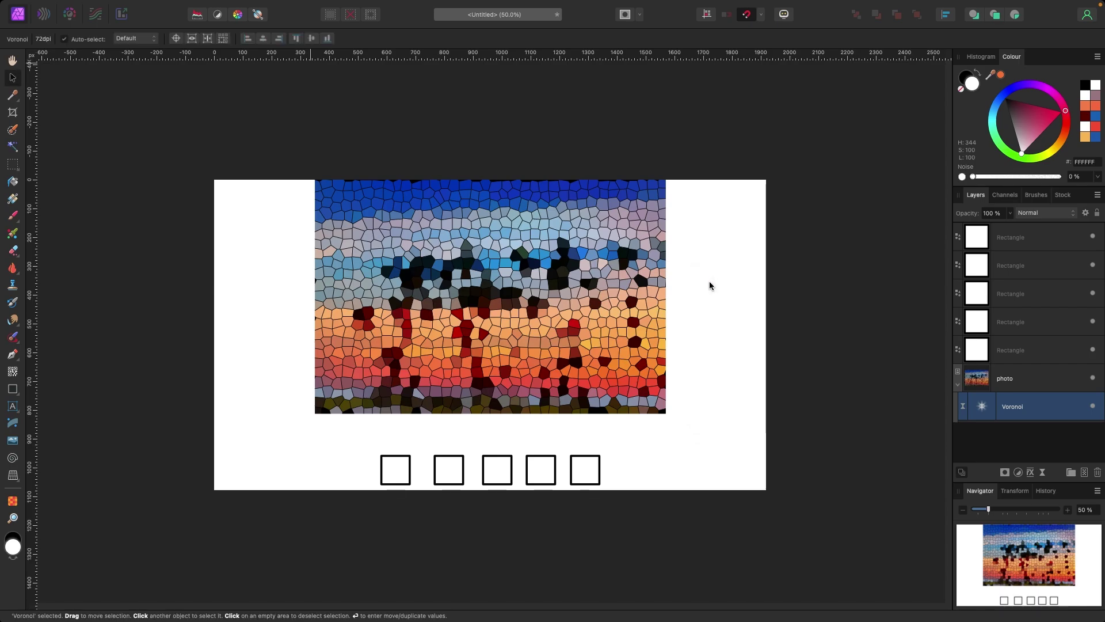
# Toggle the Voronoi layer's visibility to compare the mosaic with the original photo
pyautogui.click(1093, 406)
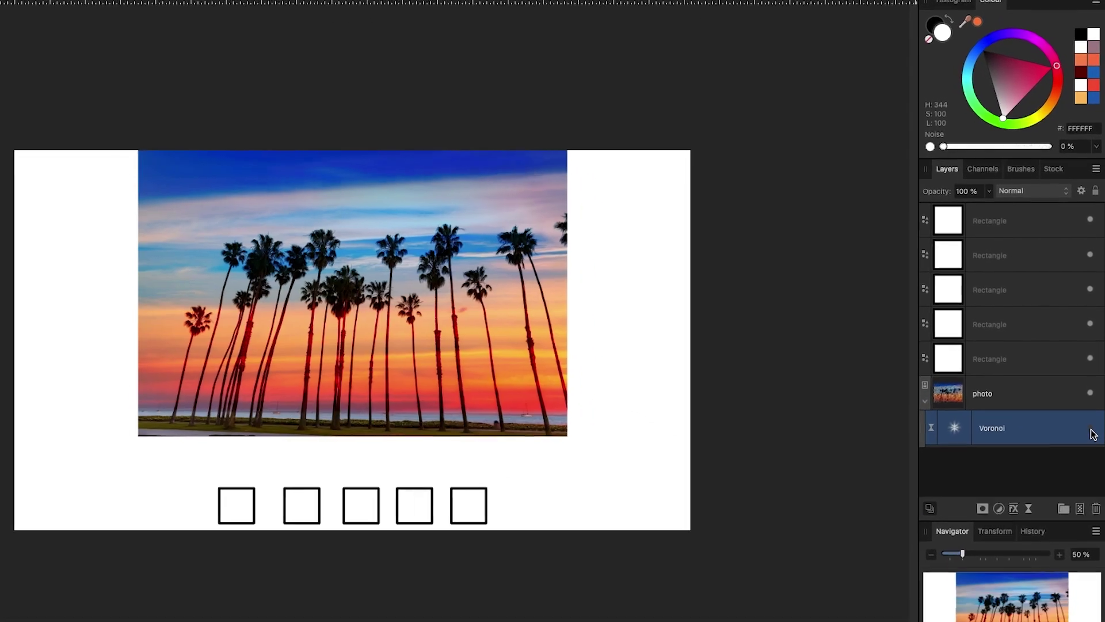
pyautogui.click(1092, 433)
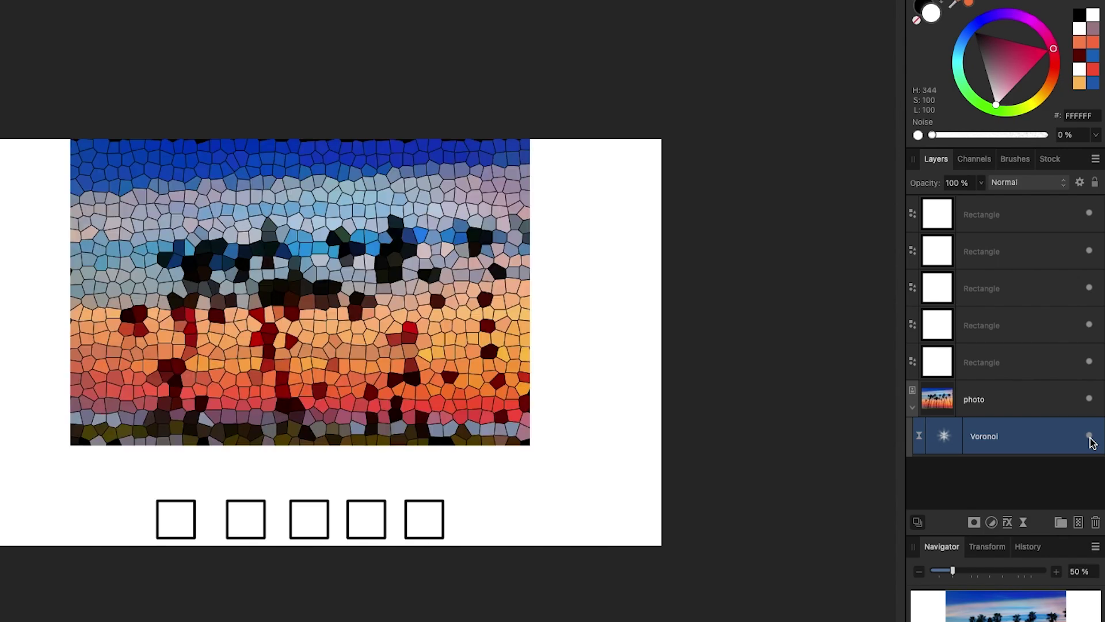
pyautogui.click(1093, 433)
pyautogui.click(1090, 437)
pyautogui.click(1090, 437)
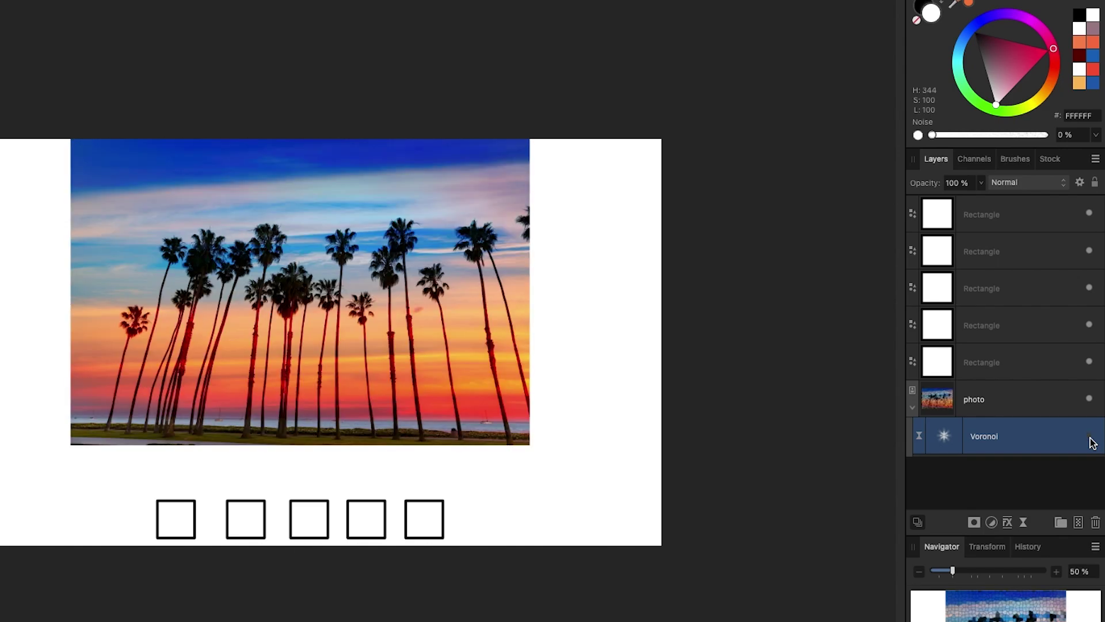
pyautogui.click(1090, 437)
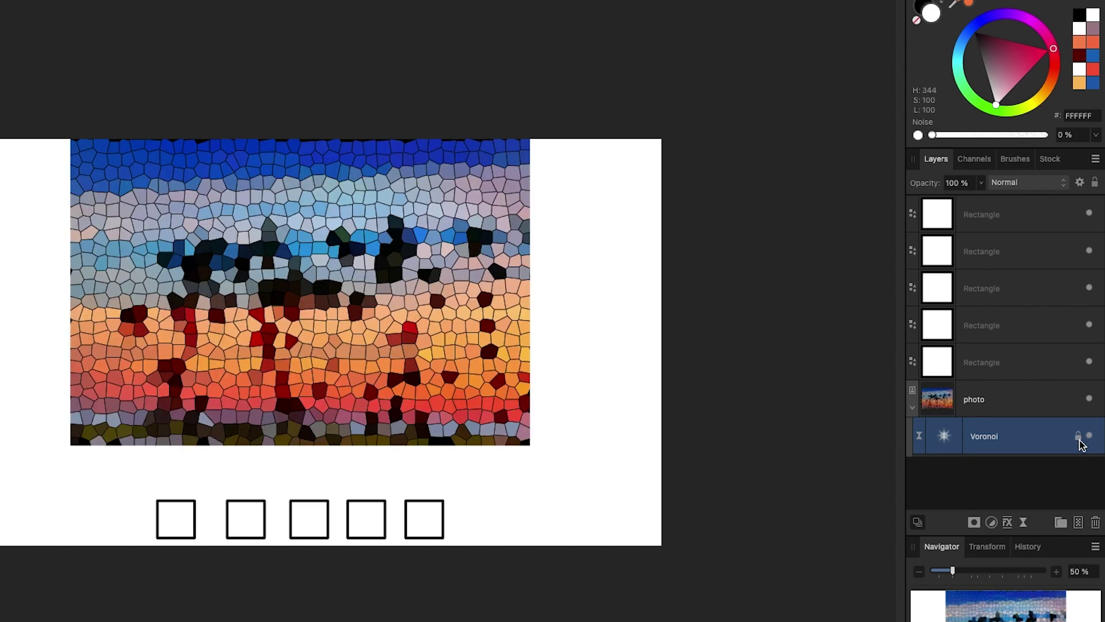
# Reopen the Voronoi settings and fine-tune the Cell Size to about 35
pyautogui.doubleClick(944, 444)
pyautogui.moveTo(760, 533); pyautogui.dragTo(723, 343)
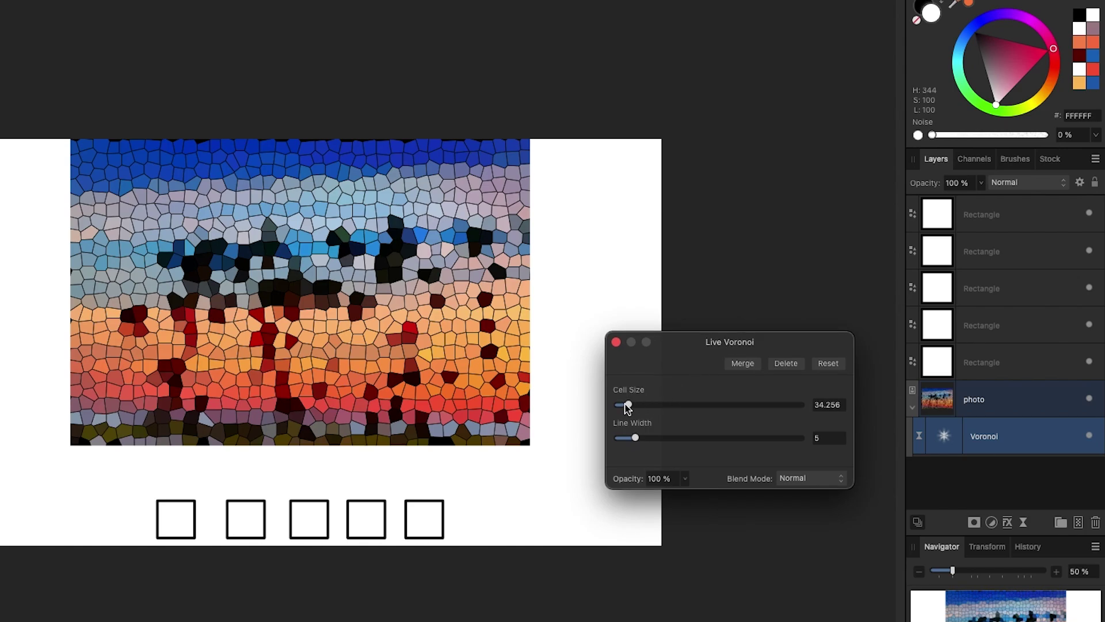
pyautogui.moveTo(628, 406); pyautogui.dragTo(629, 407)
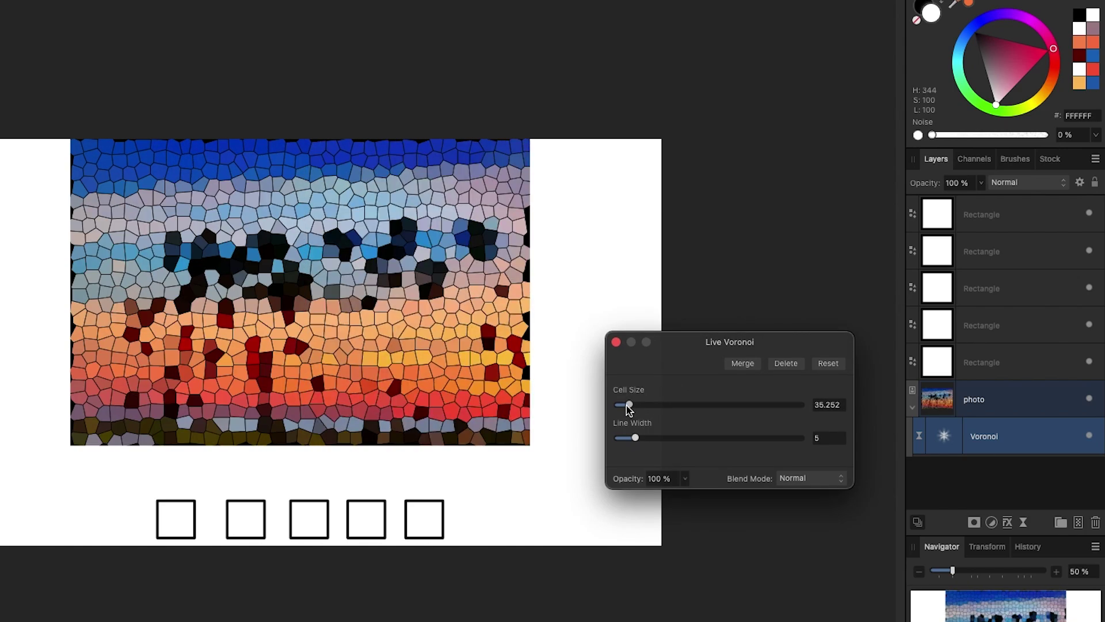
pyautogui.click(616, 342)
pyautogui.click(420, 311)
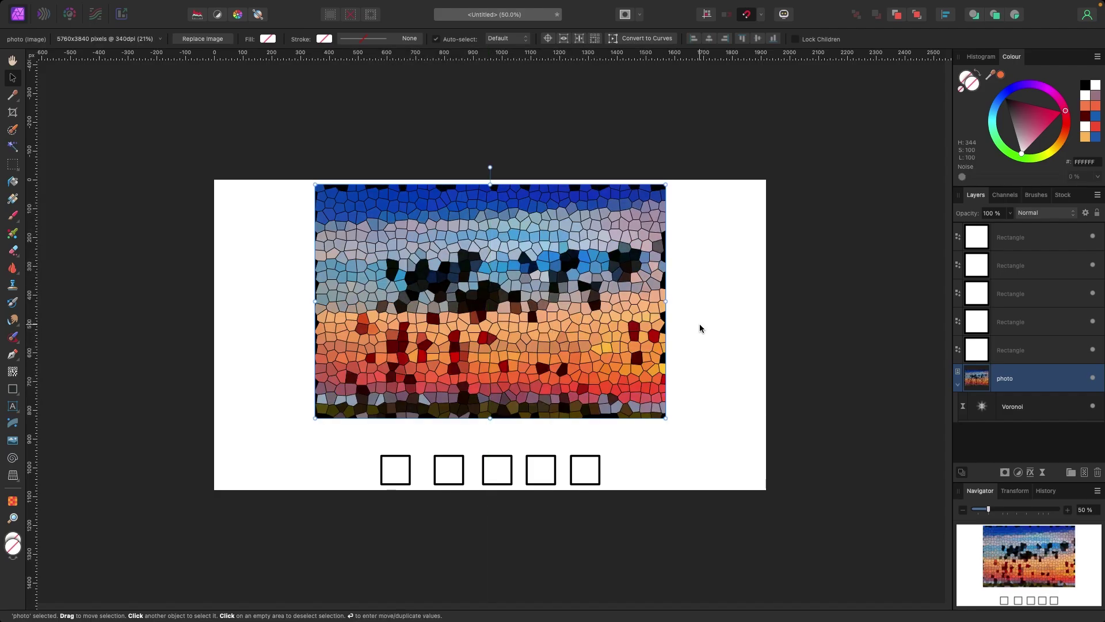
# Fill the first two squares with a deep blue and a dark red sampled from the mosaic
pyautogui.click(575, 324)
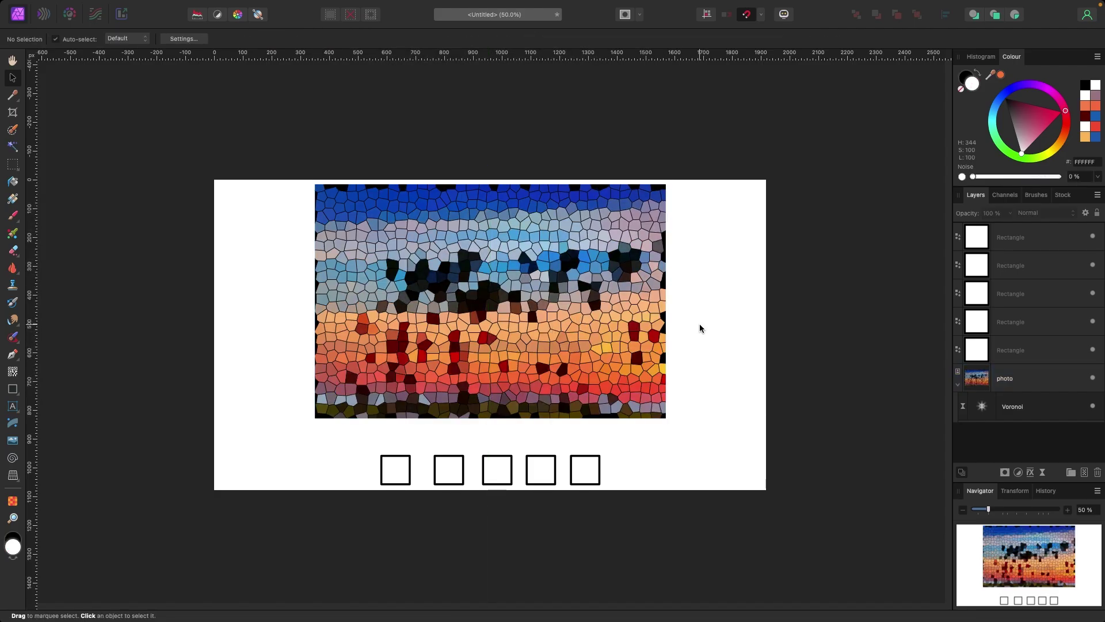
pyautogui.click(396, 469)
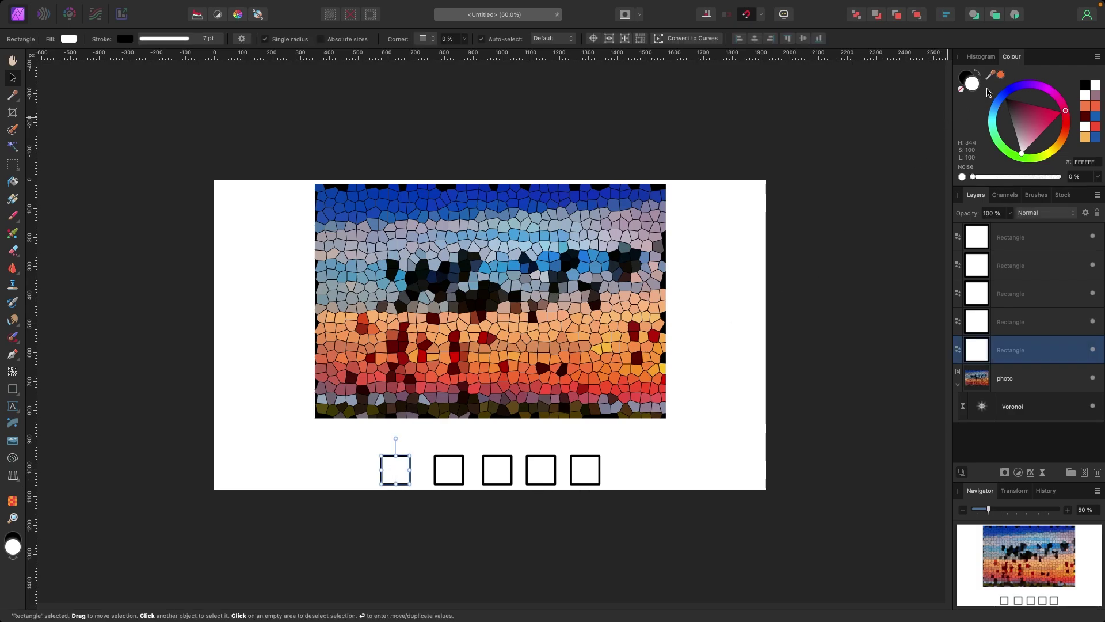
pyautogui.moveTo(1002, 76); pyautogui.dragTo(432, 209)
pyautogui.click(1001, 75)
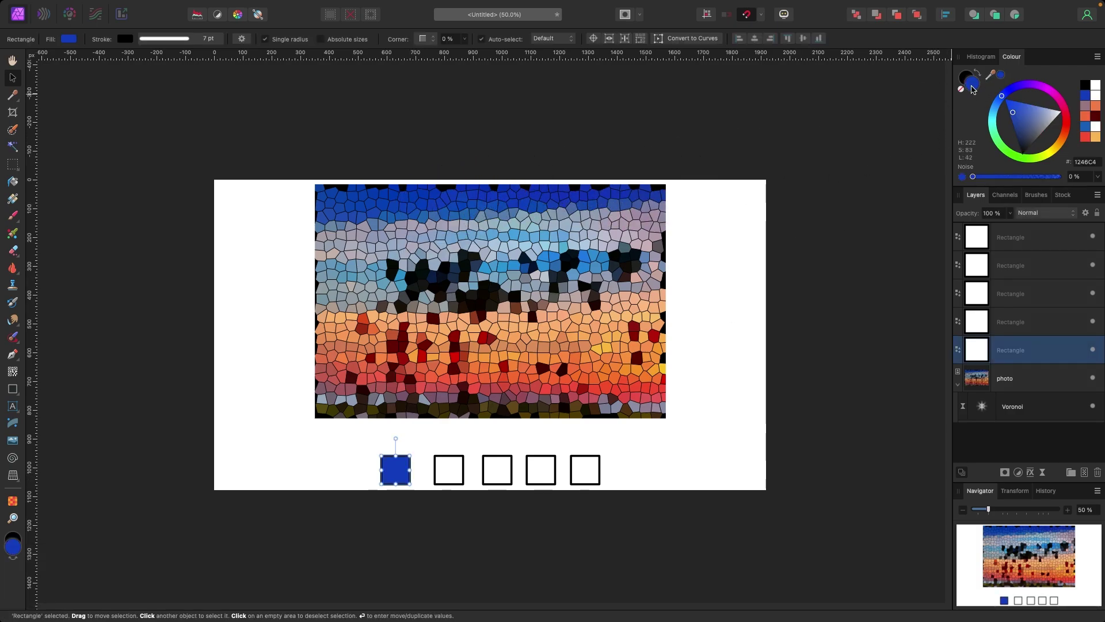
pyautogui.click(465, 466)
pyautogui.moveTo(1002, 75); pyautogui.dragTo(360, 324)
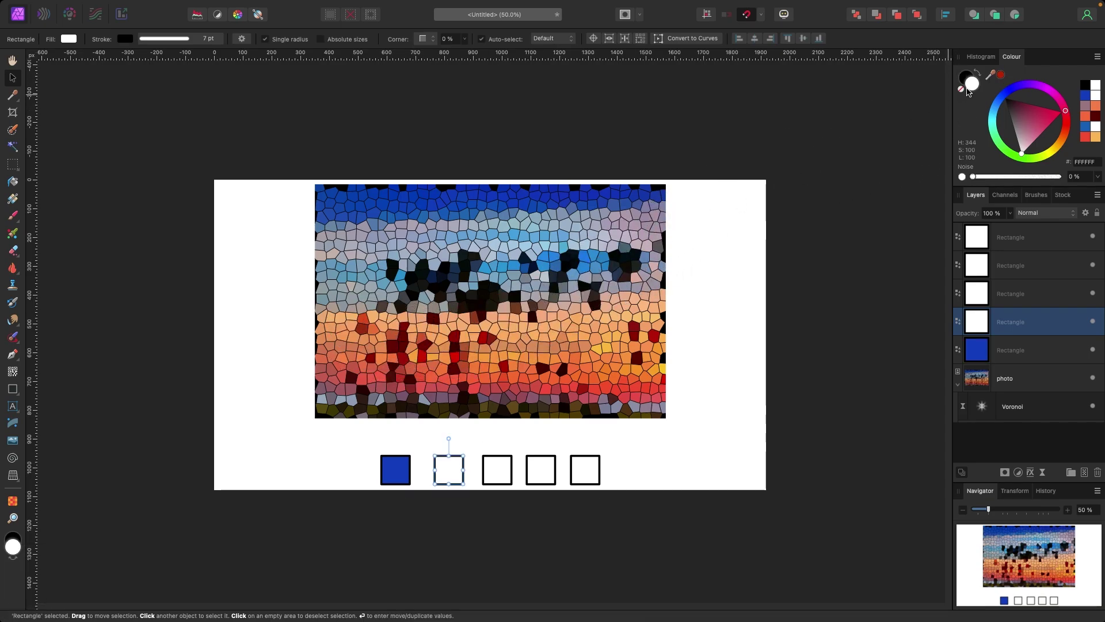
pyautogui.click(1001, 76)
# Fill the last three squares with orange-red, golden orange and grey-blue sampled from the mosaic
pyautogui.click(506, 465)
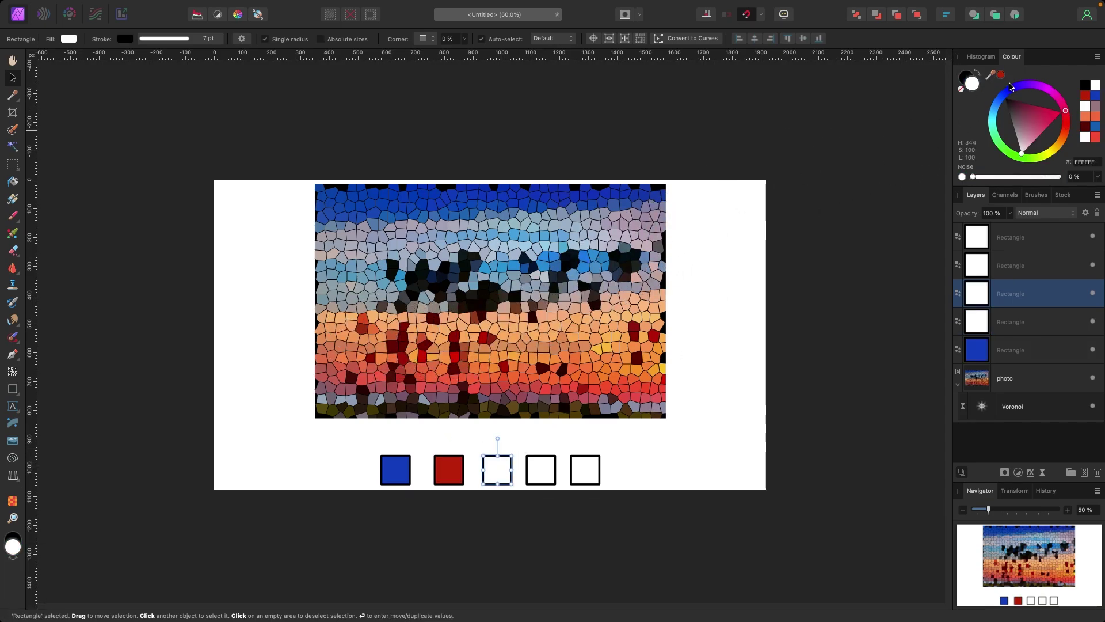
pyautogui.moveTo(1002, 77); pyautogui.dragTo(604, 388)
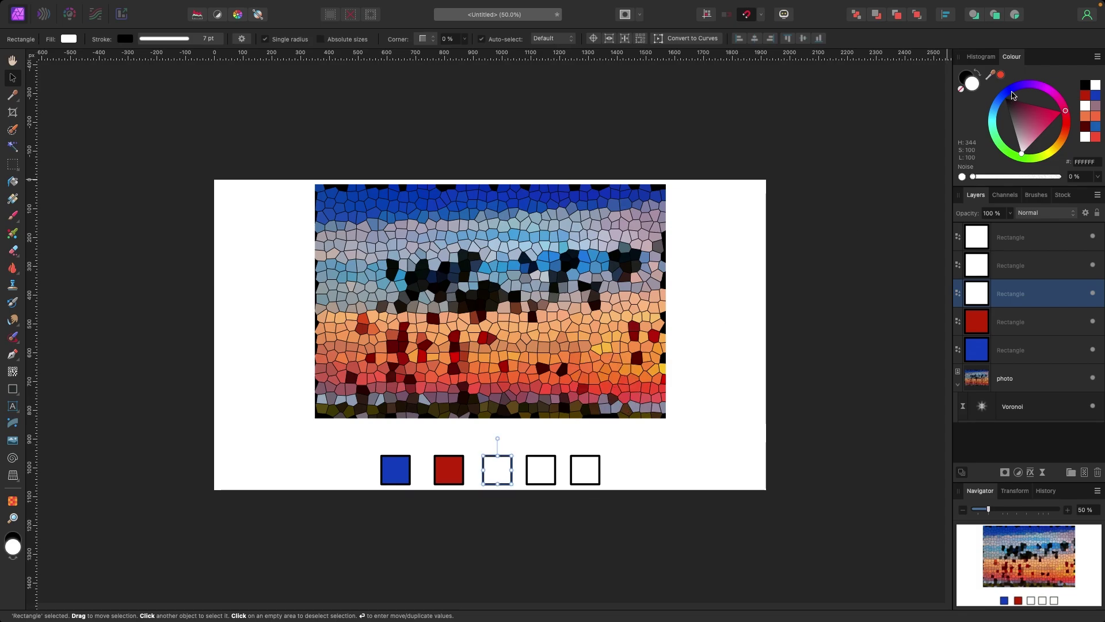
pyautogui.click(1002, 76)
pyautogui.click(550, 475)
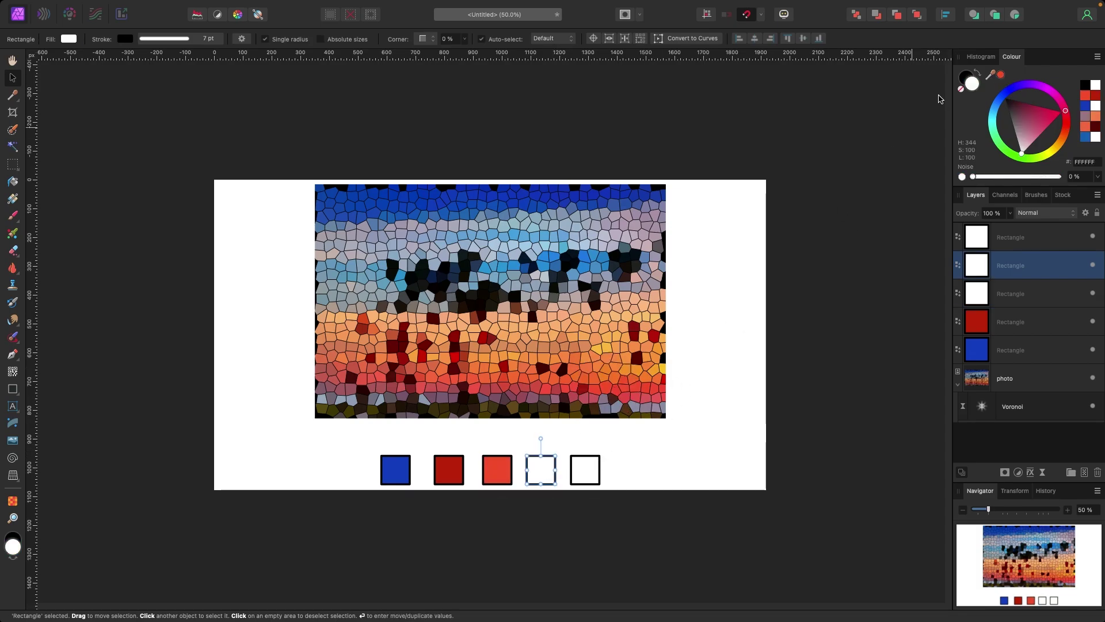
pyautogui.moveTo(990, 75); pyautogui.dragTo(516, 357)
pyautogui.click(1001, 76)
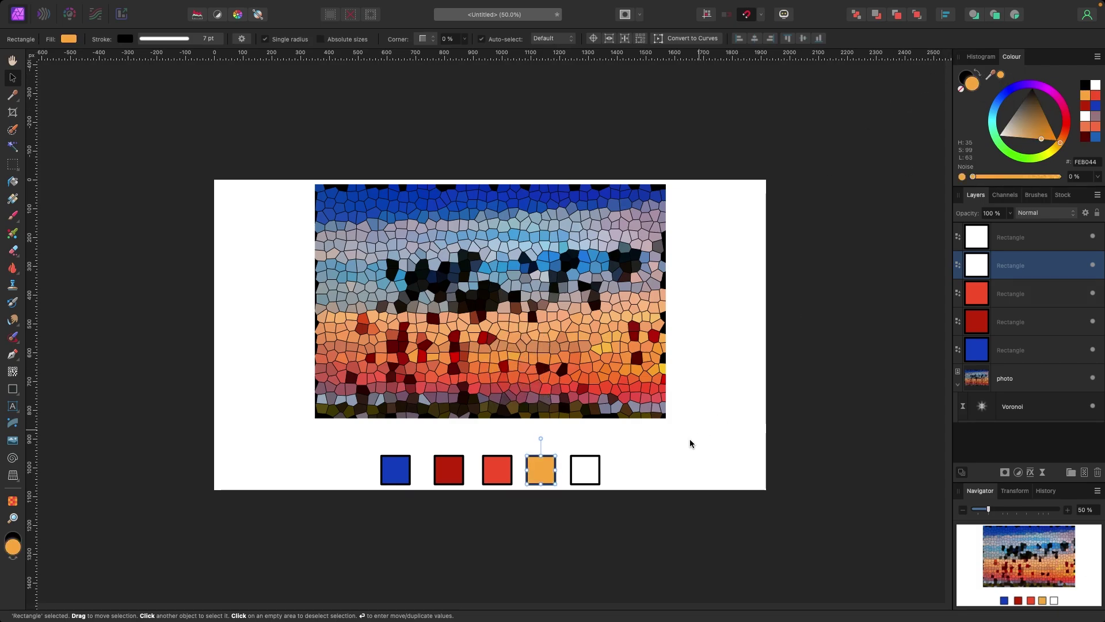
pyautogui.click(586, 467)
pyautogui.moveTo(991, 75); pyautogui.dragTo(376, 404)
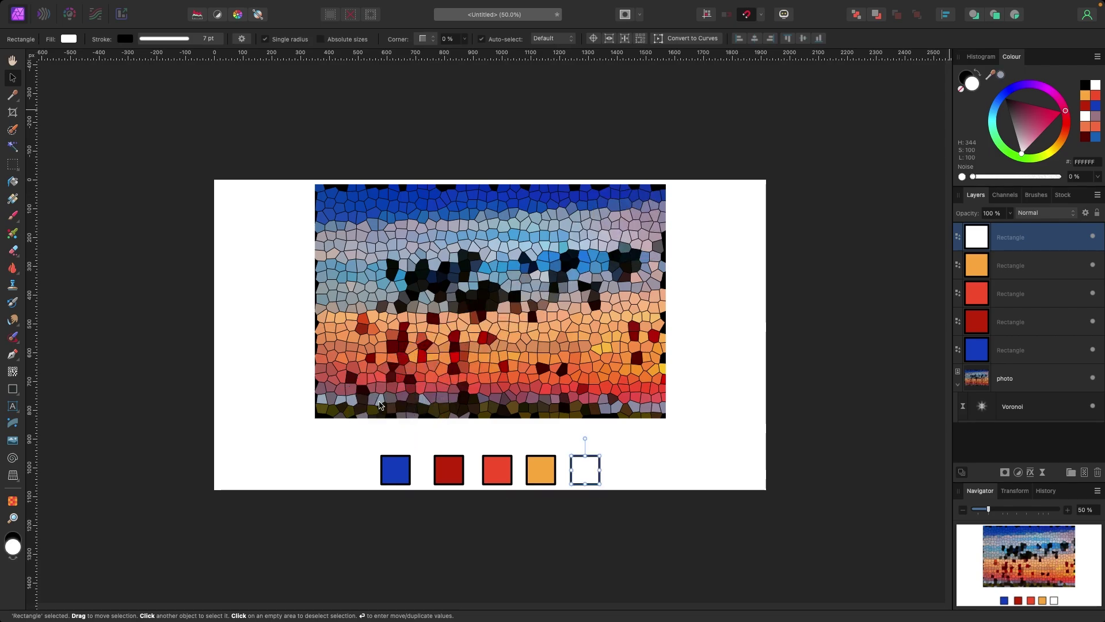
pyautogui.click(1000, 75)
pyautogui.click(884, 167)
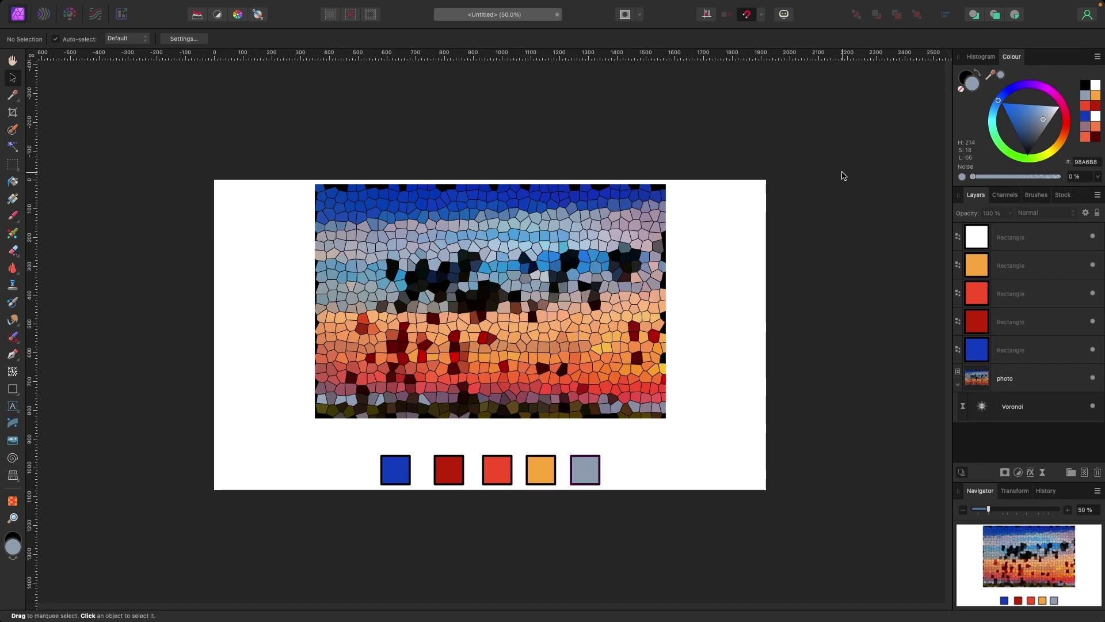